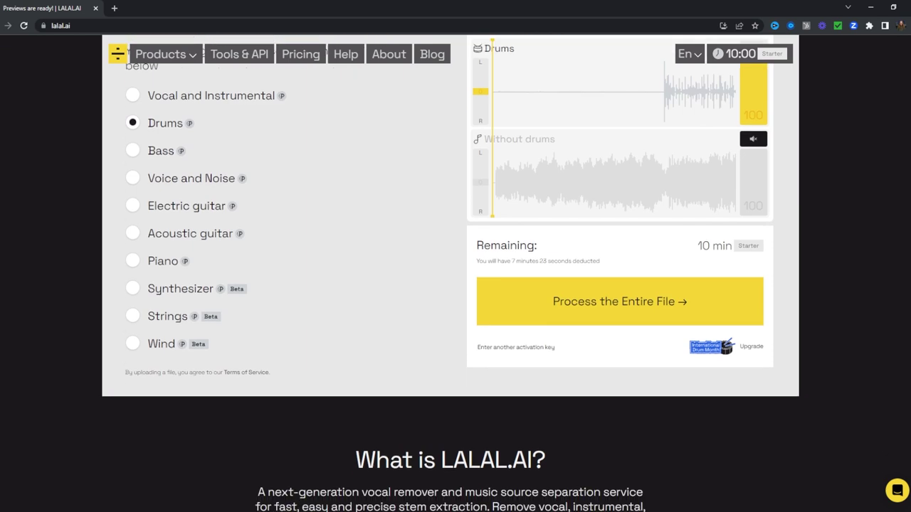
- Scroll to the stem tracks, unmute Without drums and mute the isolated Drums track
scroll(455, 275, down, 3)
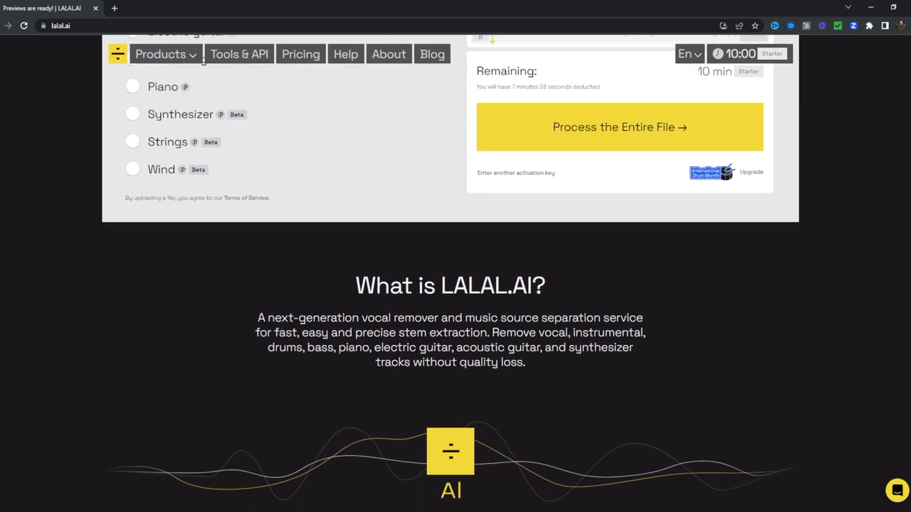
scroll(456, 275, down, 3)
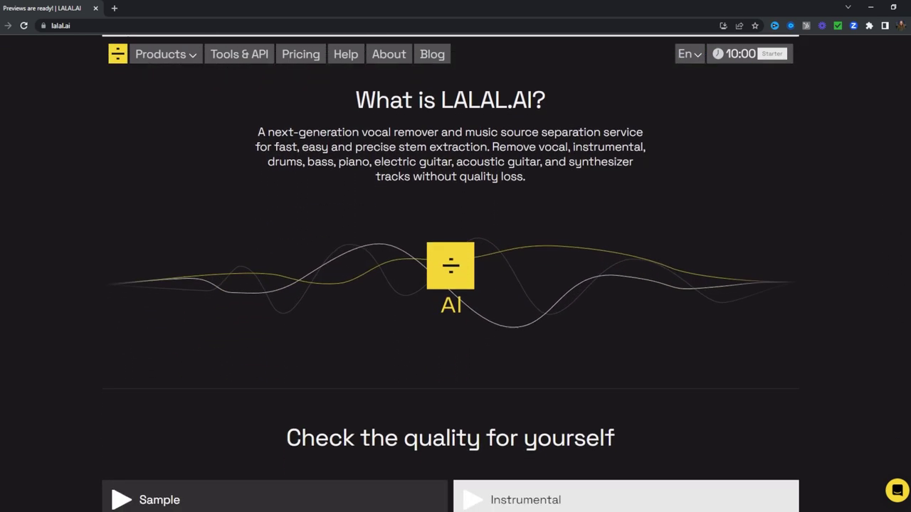
scroll(455, 275, down, 3)
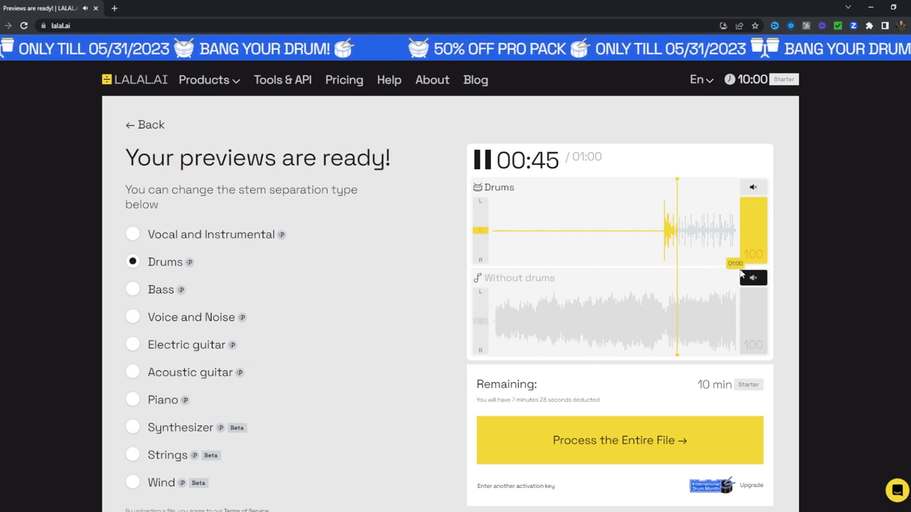
click(754, 277)
click(752, 187)
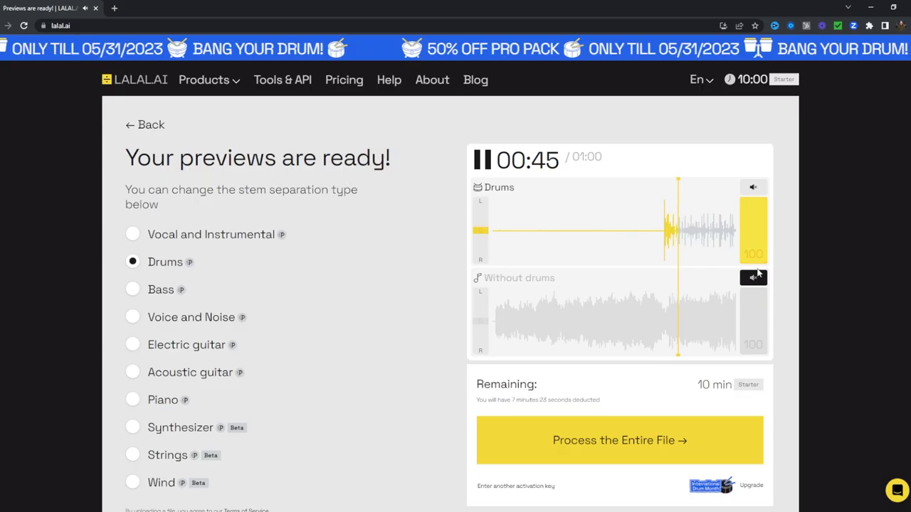
click(754, 277)
click(753, 187)
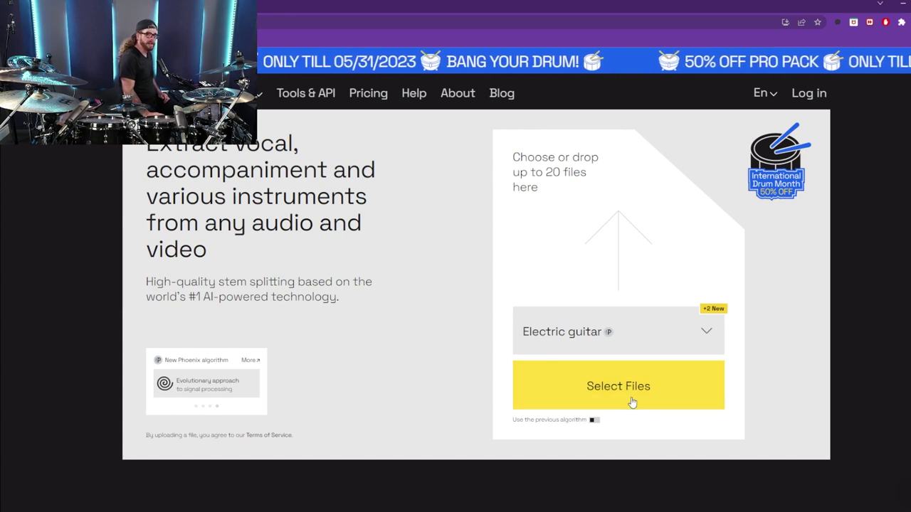
- Upload the song file for Electric guitar separation
click(592, 396)
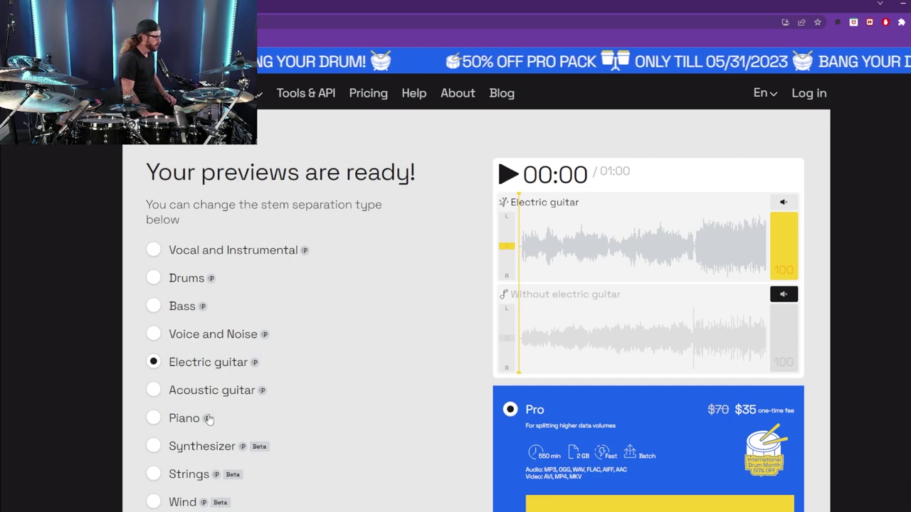
- Play the Electric guitar preview from 00:43 and pause it at 00:49
scroll(221, 427, down, 2)
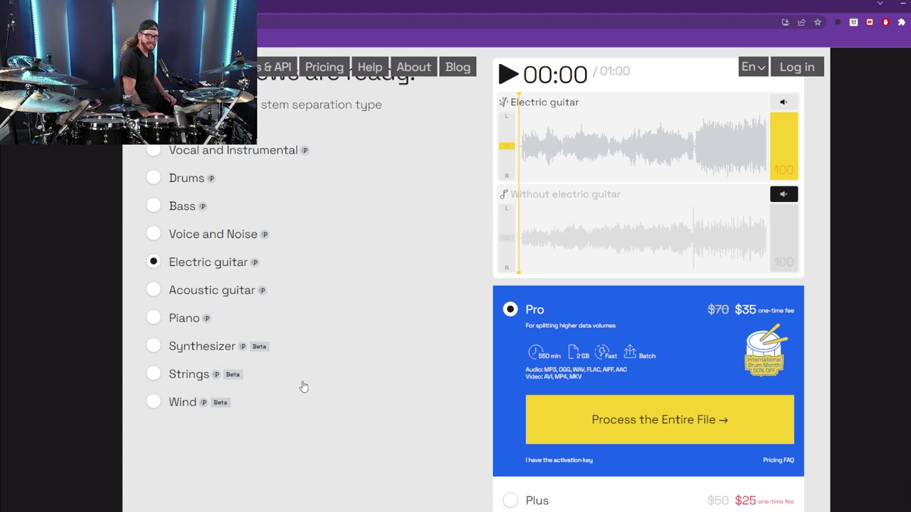
scroll(304, 387, up, 2)
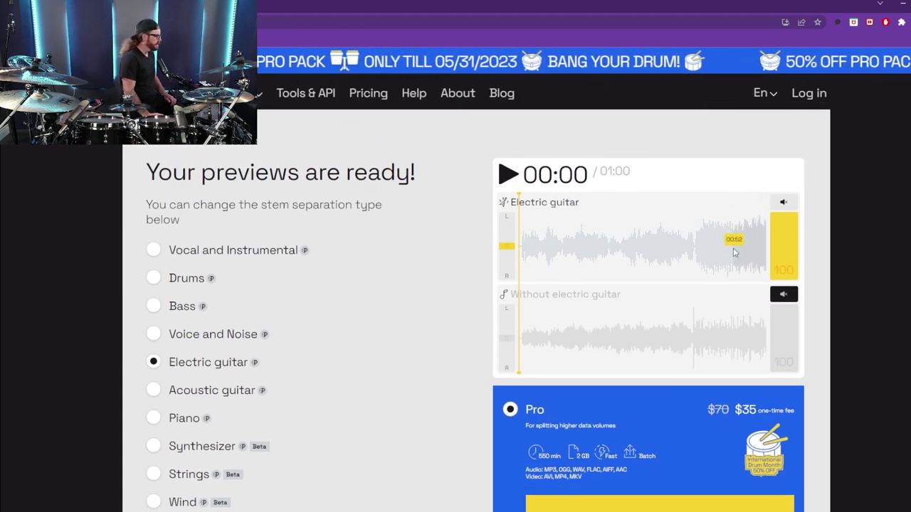
click(698, 206)
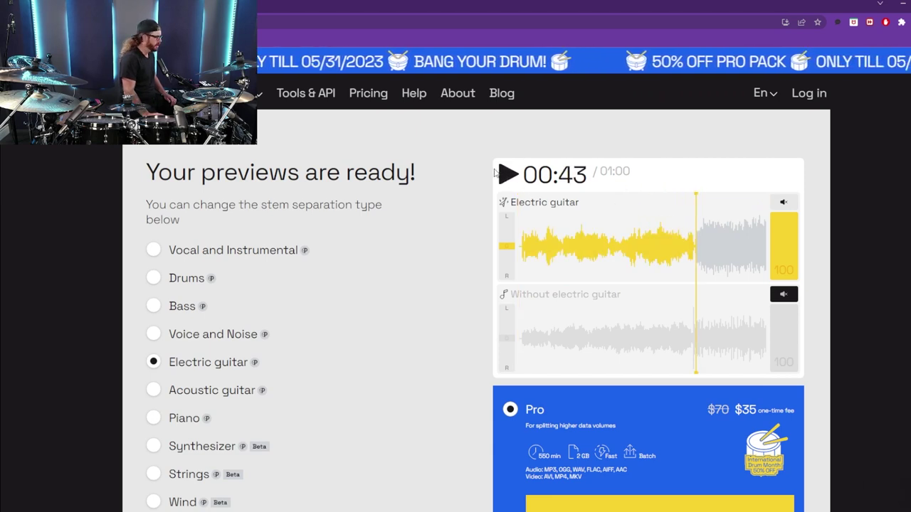
click(517, 175)
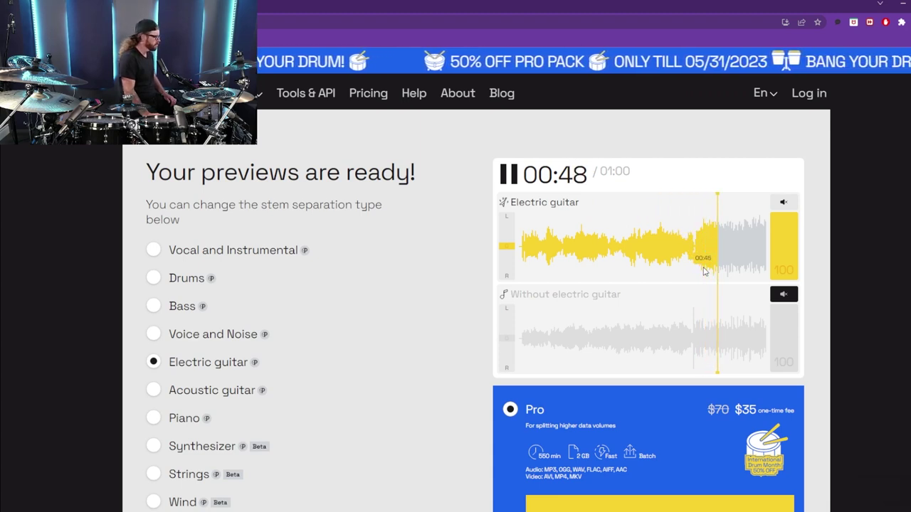
click(508, 183)
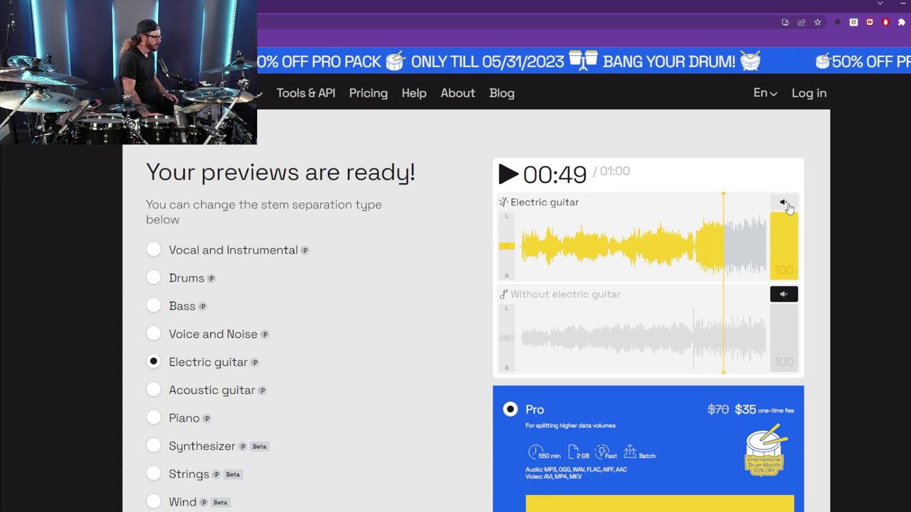
- Mute Electric guitar, unmute Without electric guitar, and play from 00:49 until 00:56
click(786, 205)
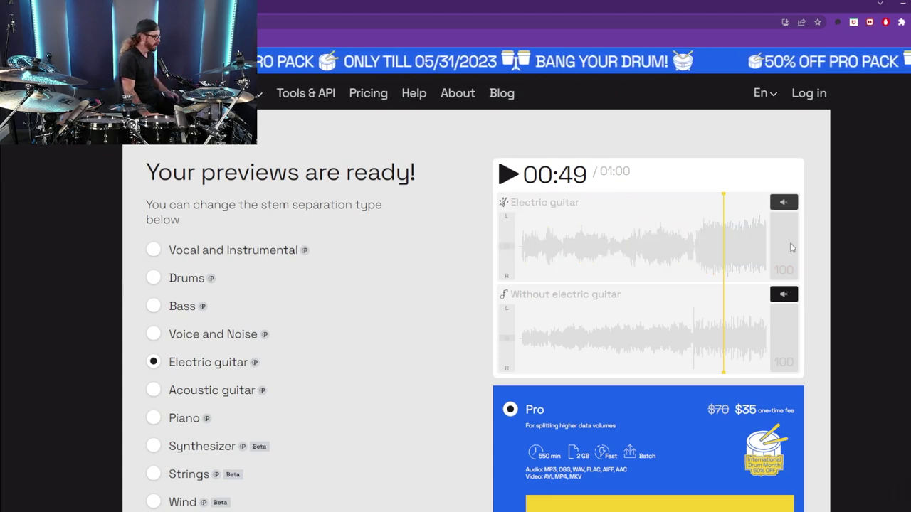
click(784, 295)
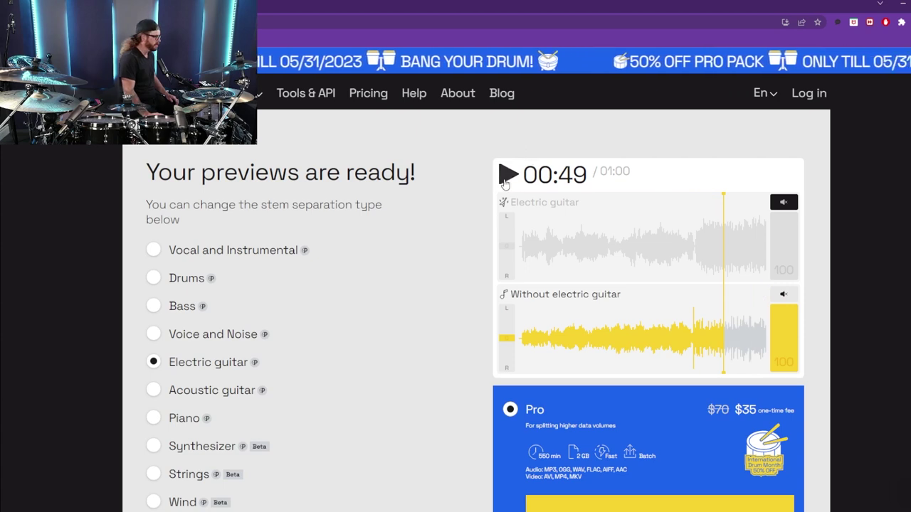
click(505, 176)
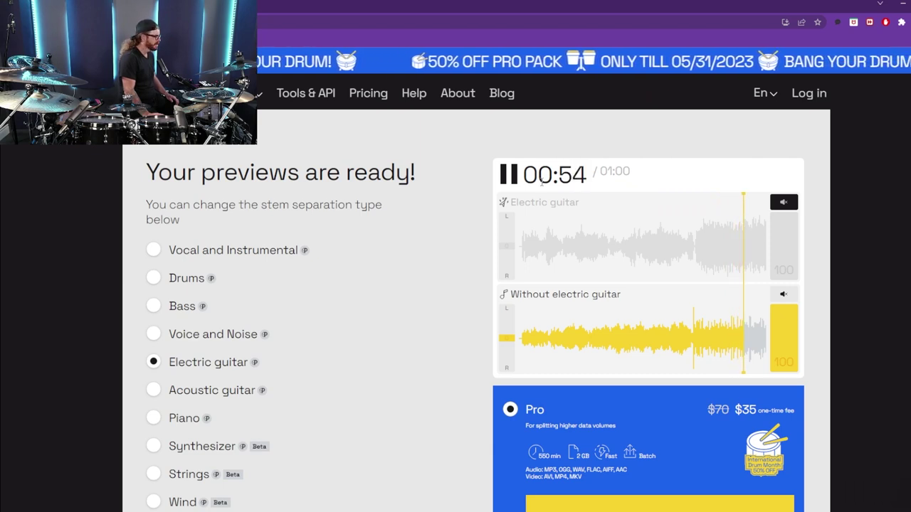
click(514, 182)
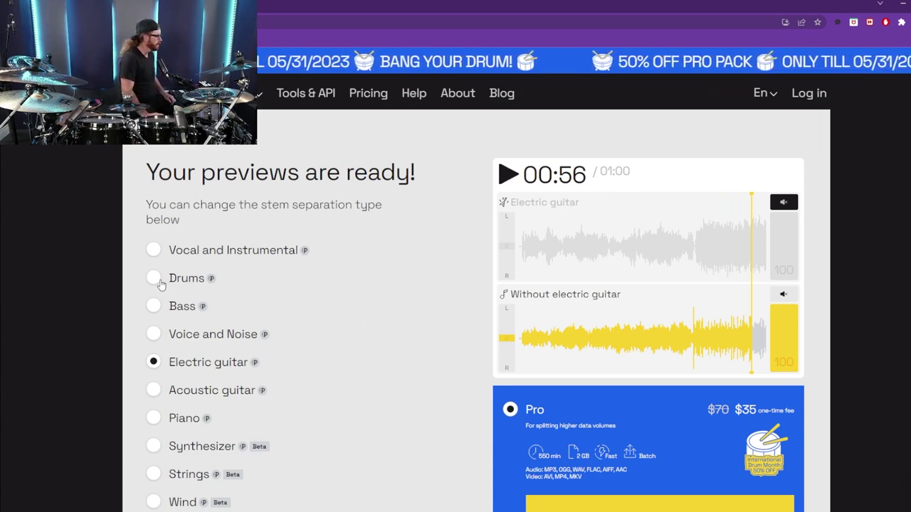
- Switch separation to Drums and play the isolated drums from about 00:43
click(161, 283)
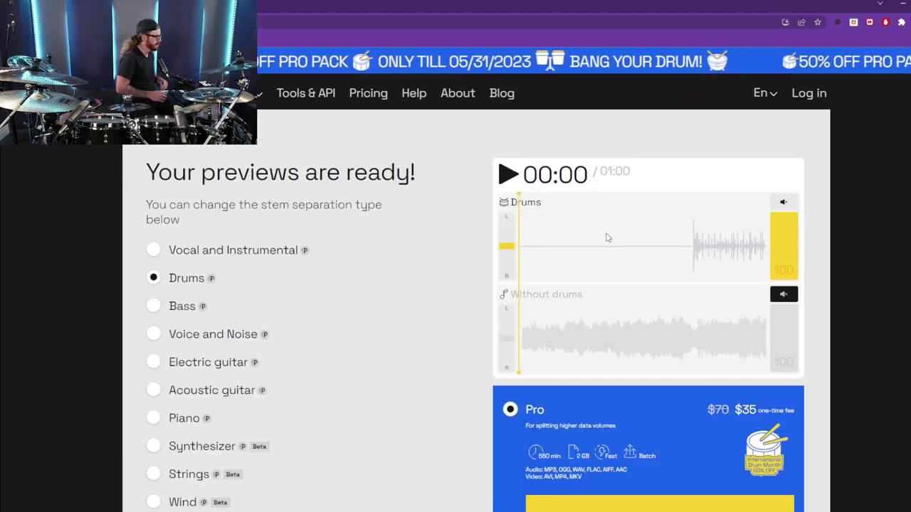
drag(694, 202, 689, 205)
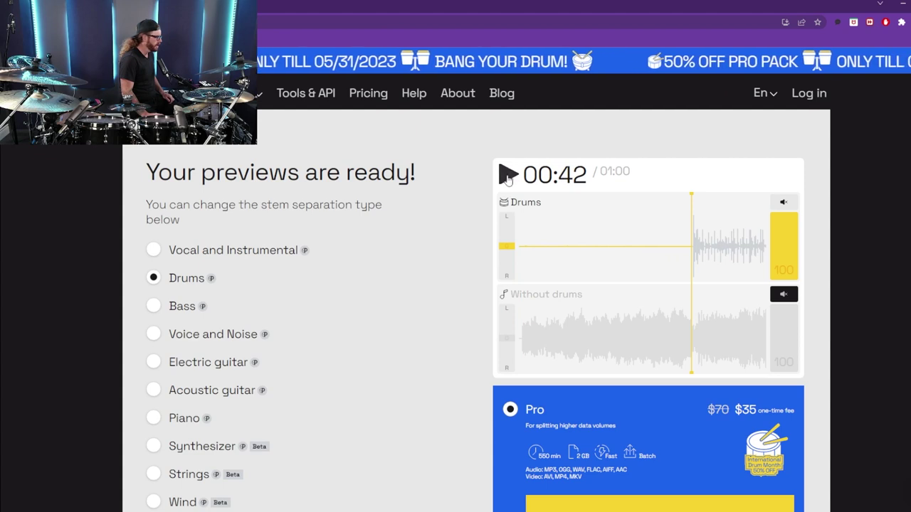
click(506, 175)
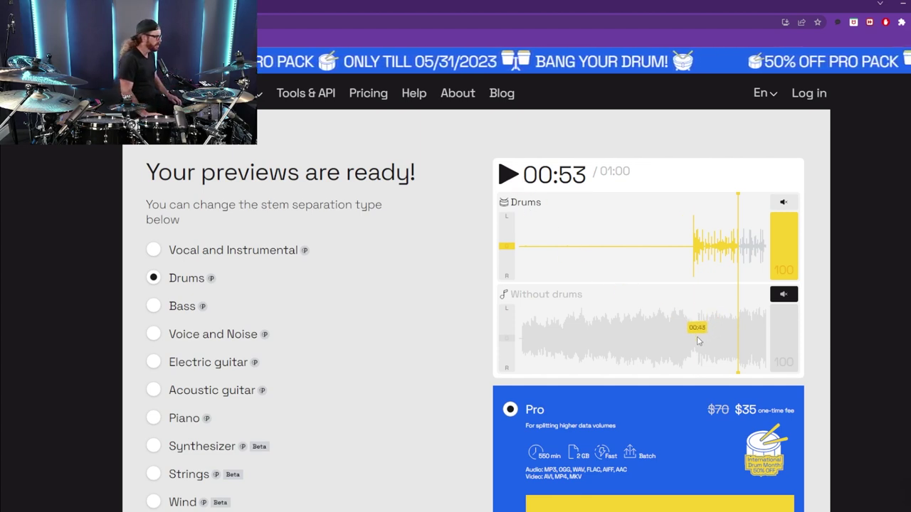
click(698, 341)
- Mute the Drums track, unmute Without drums, and pause playback at 00:55
click(791, 295)
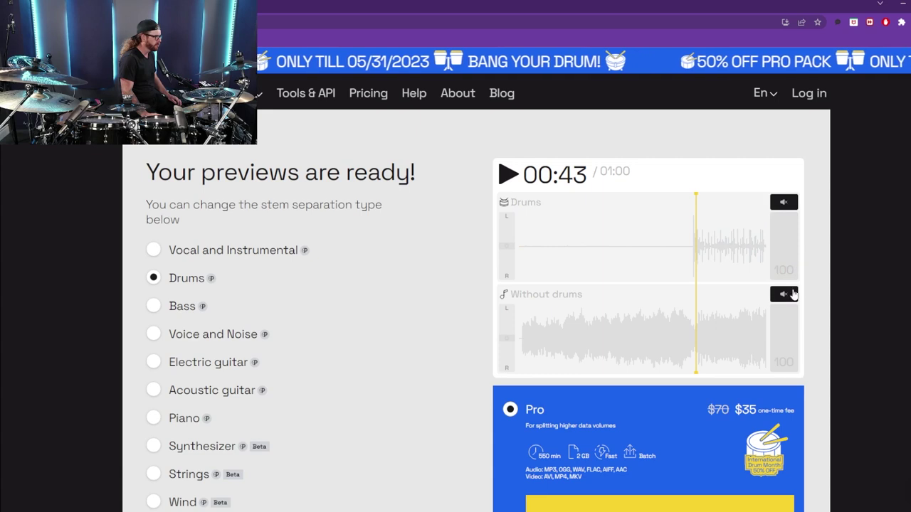
click(792, 295)
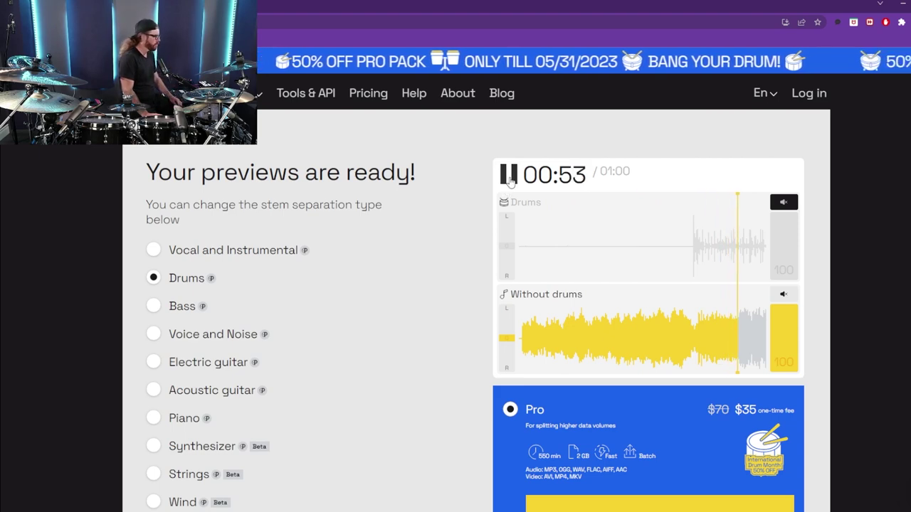
click(510, 176)
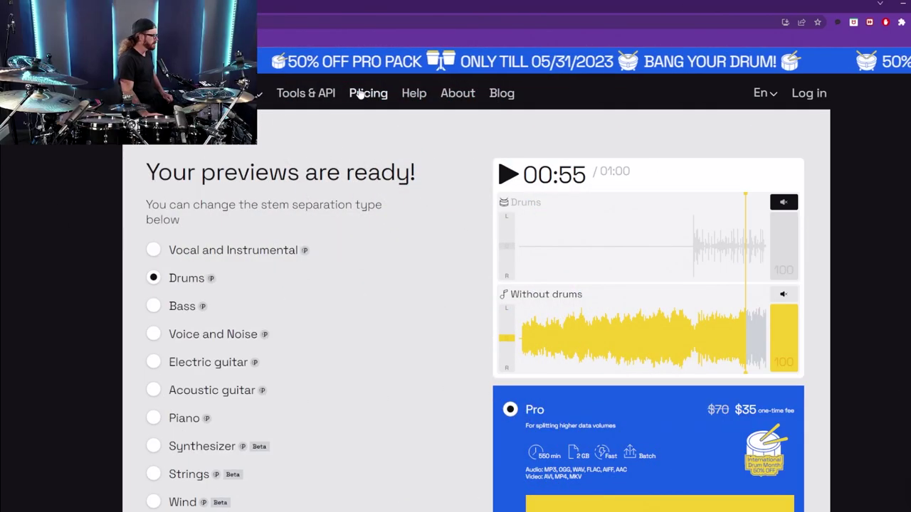
- Go to the Pricing page and scroll down to the Choose your package table
click(359, 93)
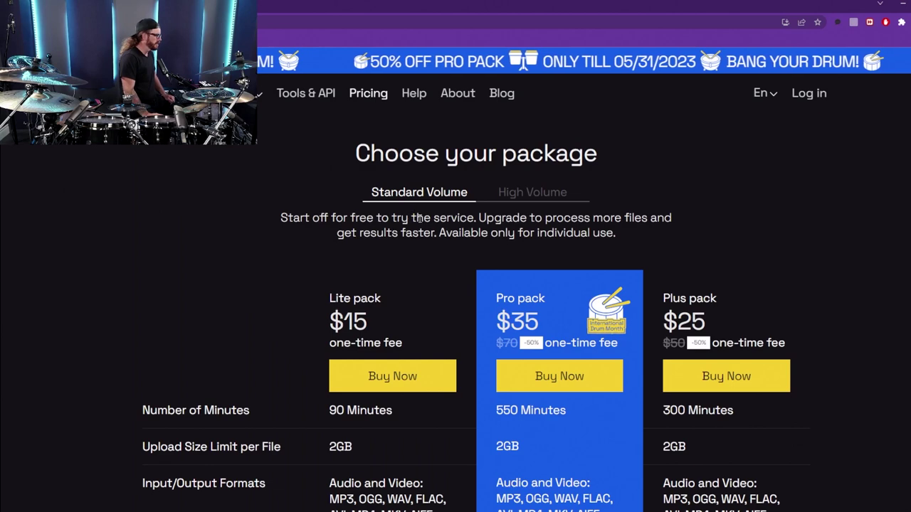
scroll(449, 265, down, 3)
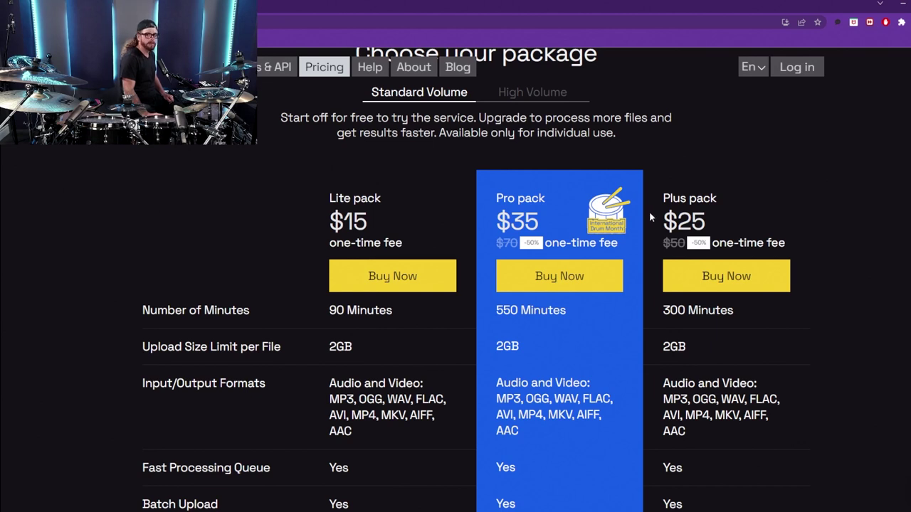
scroll(626, 216, down, 1)
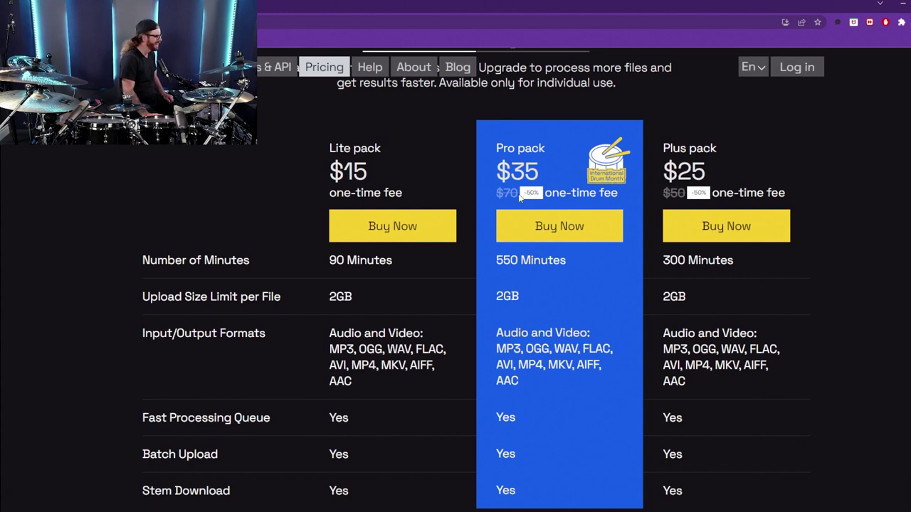
scroll(519, 198, down, 2)
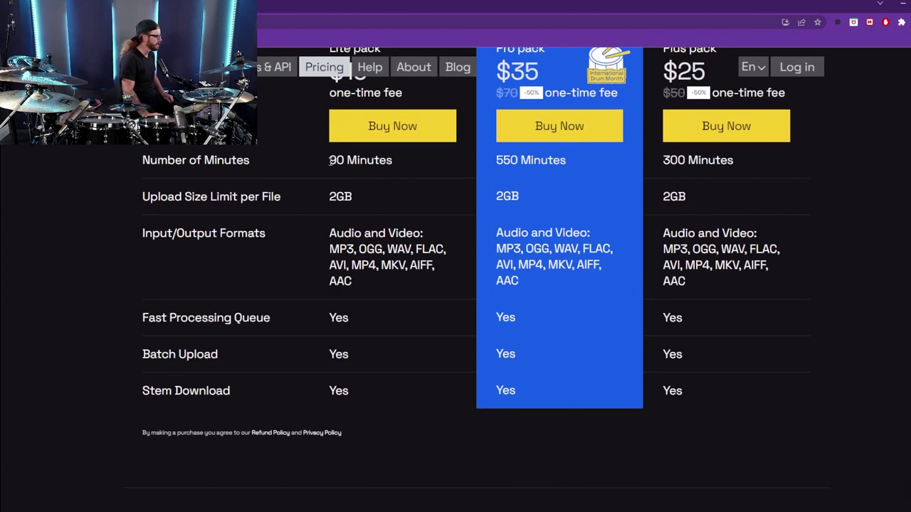
- Highlight the 90 and 300 minute allowances, then the table's feature rows
drag(653, 164, 750, 173)
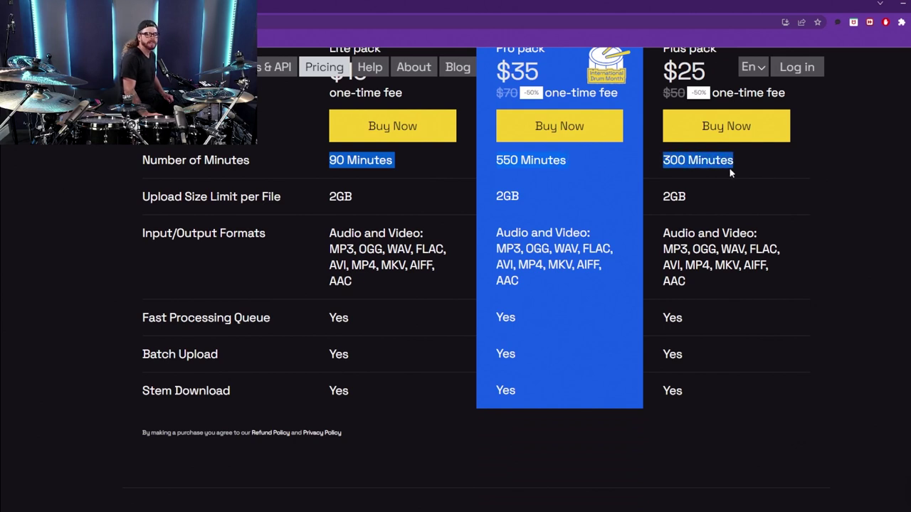
click(590, 170)
scroll(589, 171, up, 1)
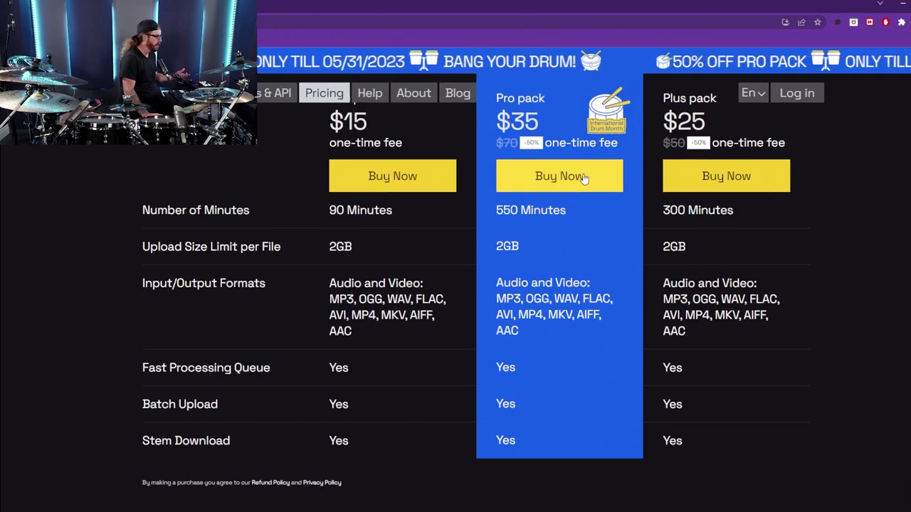
scroll(584, 178, down, 1)
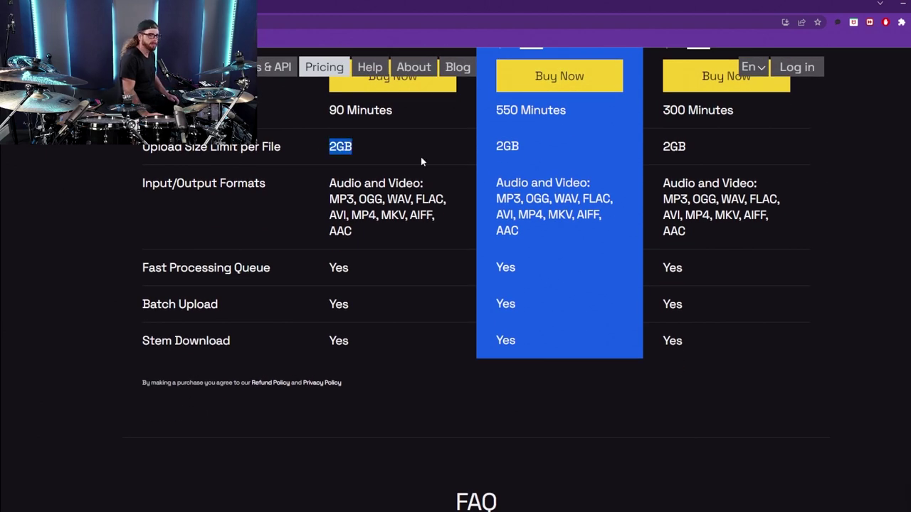
drag(421, 163, 738, 349)
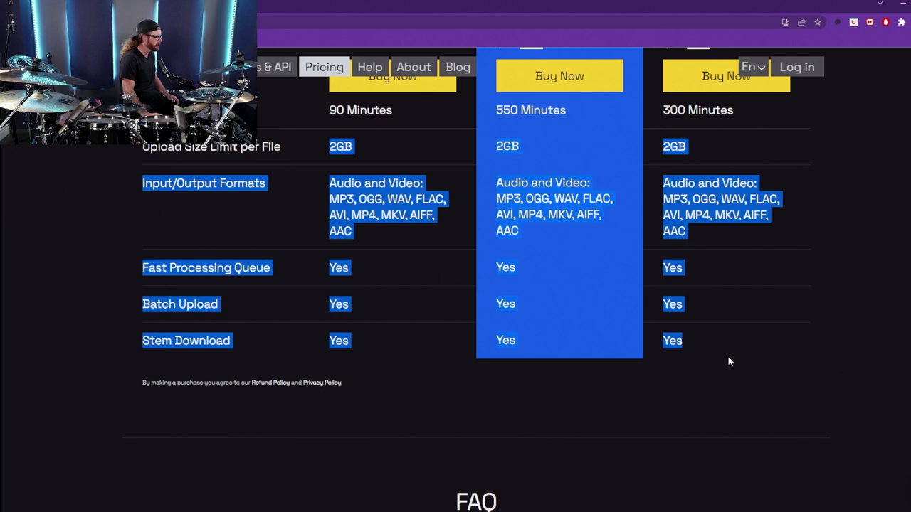
click(378, 242)
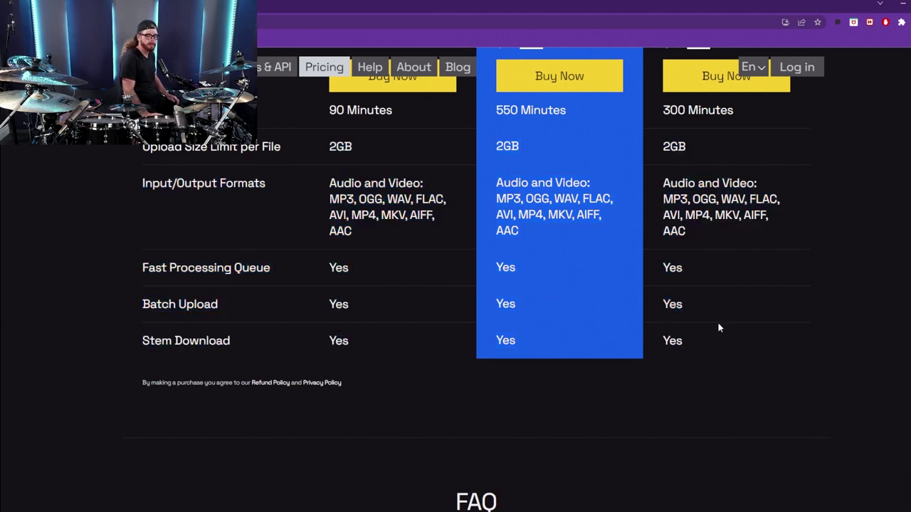
scroll(431, 317, up, 4)
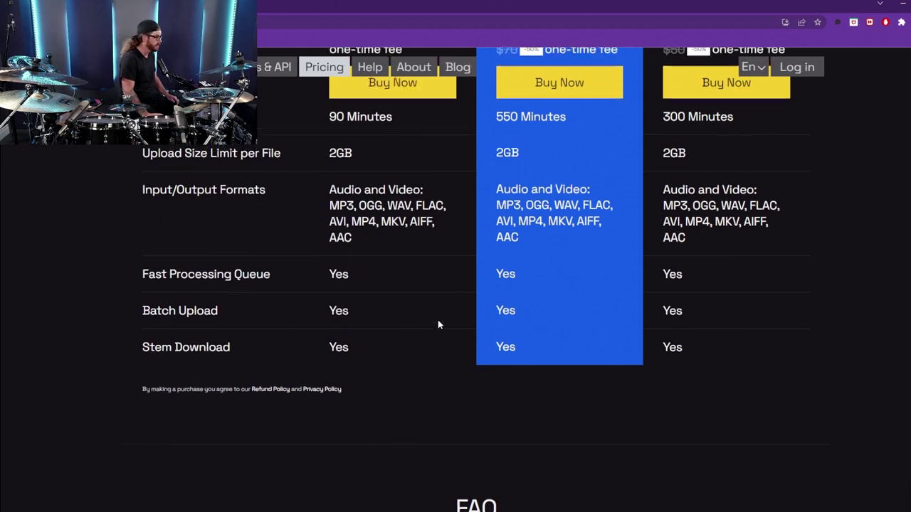